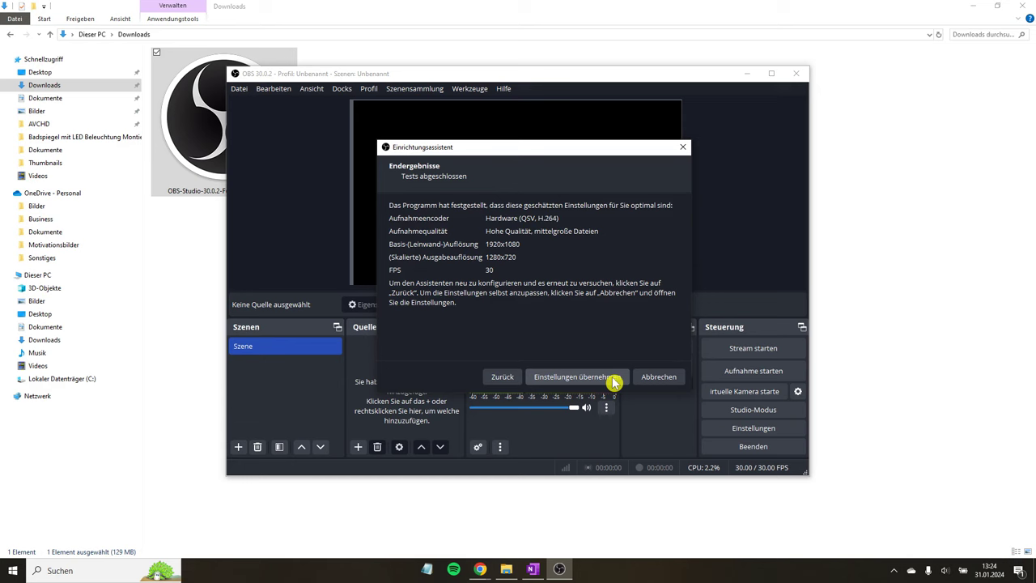
# Apply the setup wizard's recommended settings and maximize the main window
pyautogui.click(576, 376)
pyautogui.doubleClick(730, 73)
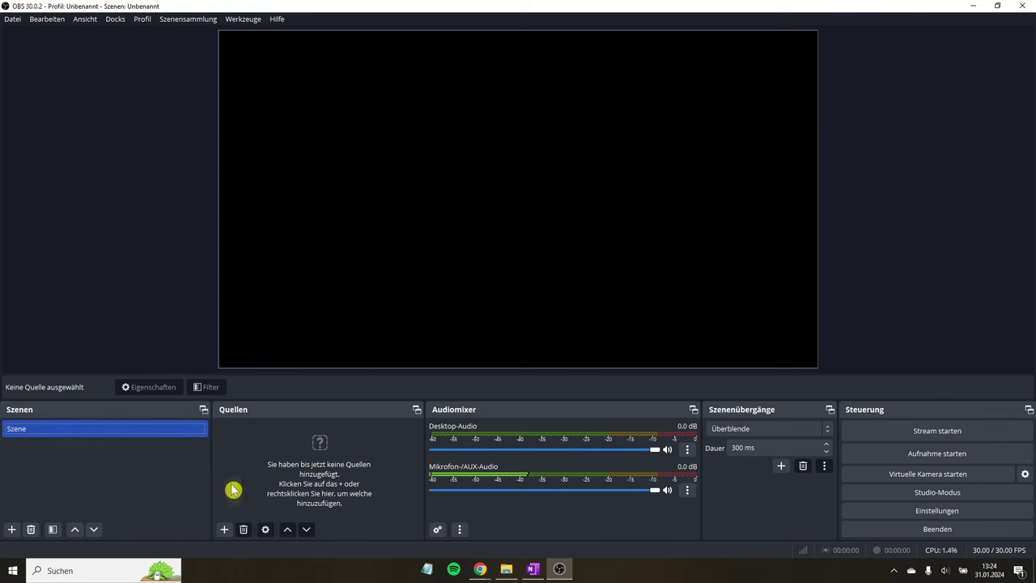
# Add a new Videoaufnahmegerät source that uses the USB2.0 Grabber as its device
pyautogui.click(224, 529)
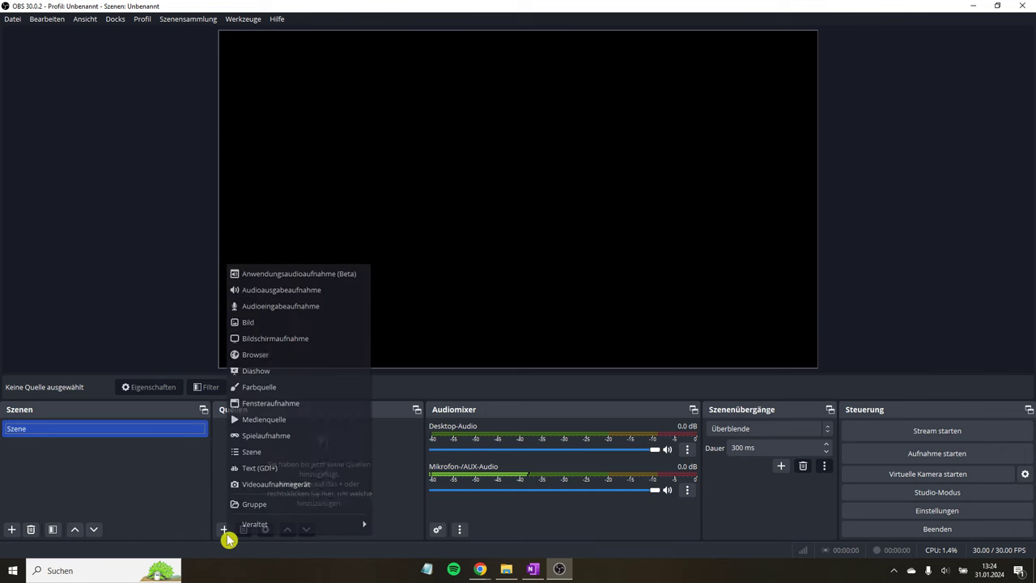
pyautogui.click(333, 488)
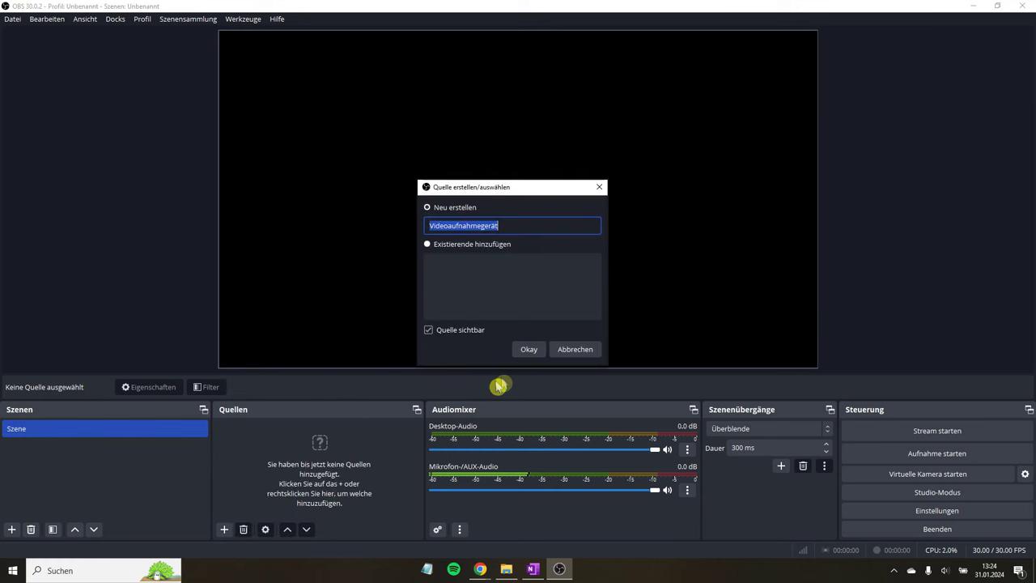
pyautogui.click(538, 356)
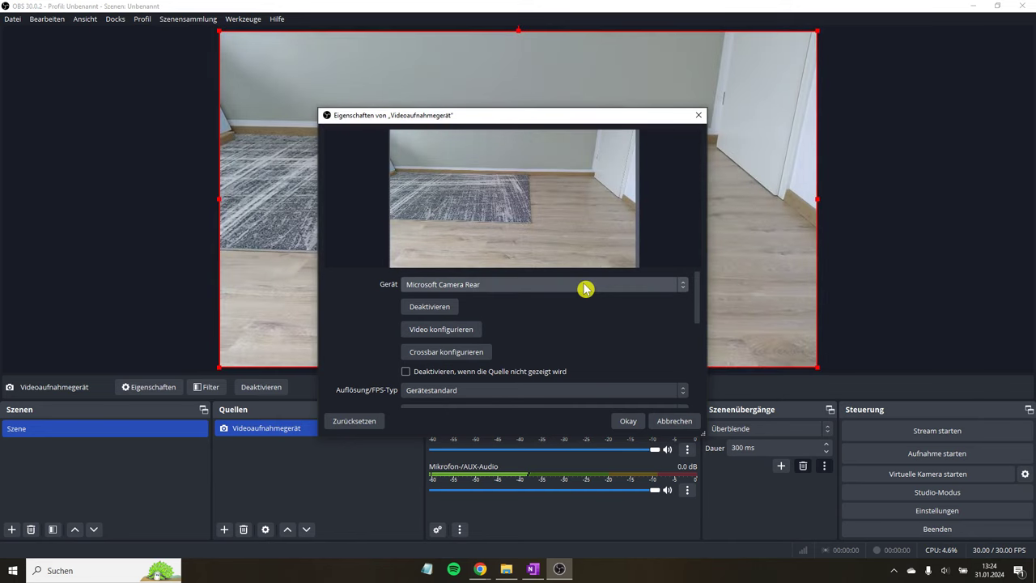
pyautogui.click(585, 286)
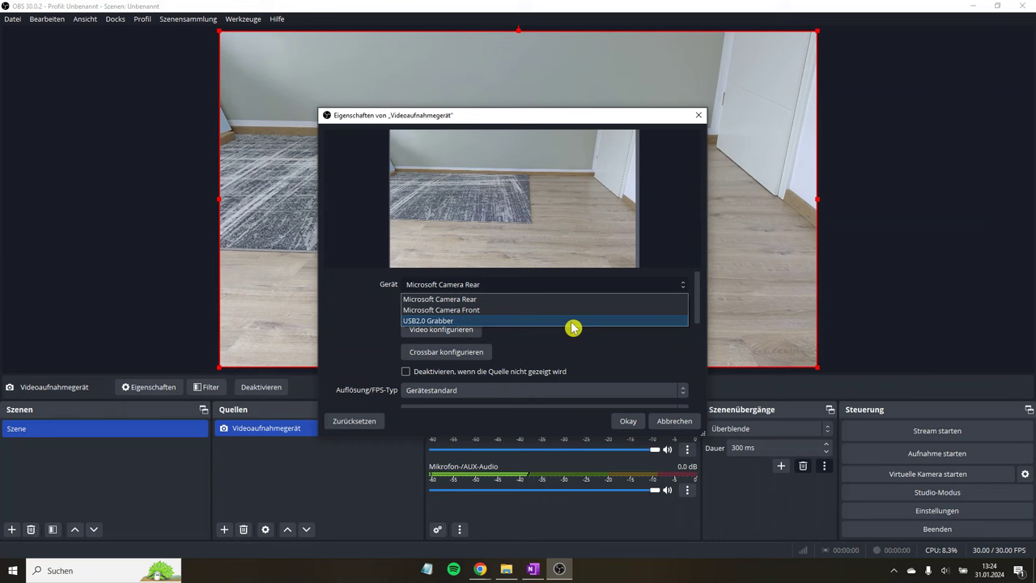
pyautogui.click(570, 322)
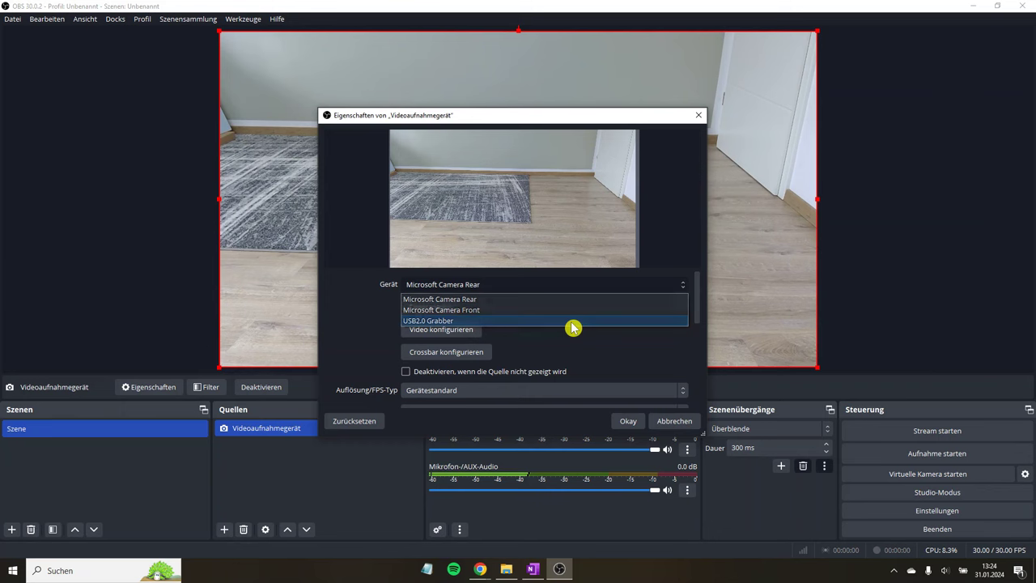
pyautogui.click(637, 422)
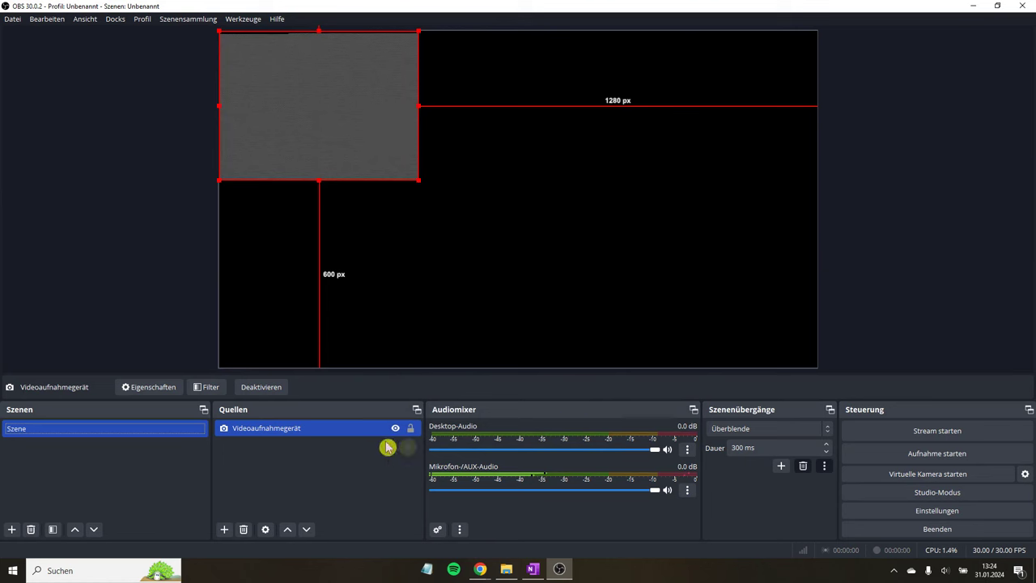
# Add a new Audioeingabeaufnahme source with Digitale Audioschnittstelle (USB Audio Interface) as its device
pyautogui.click(227, 530)
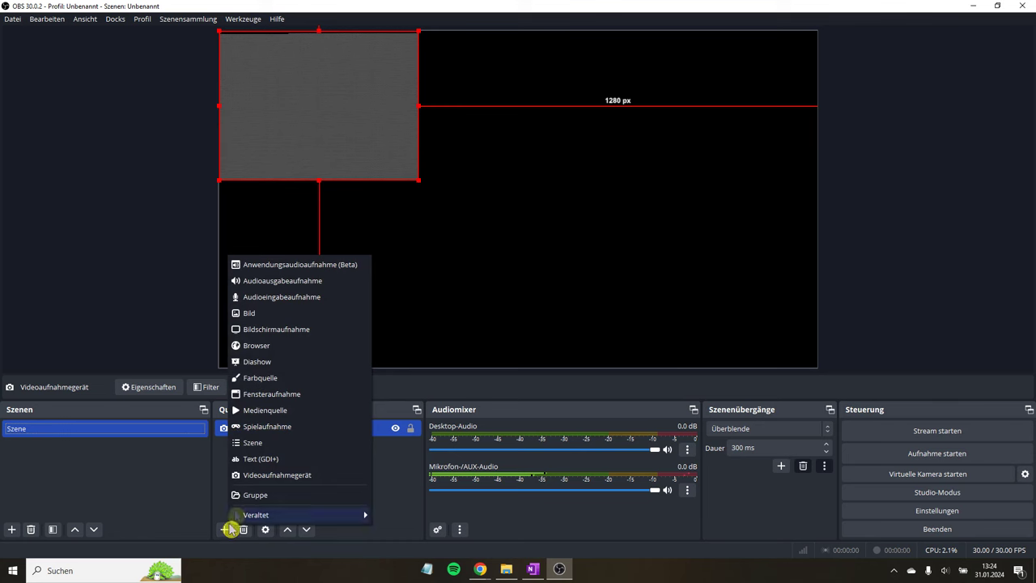
pyautogui.click(337, 299)
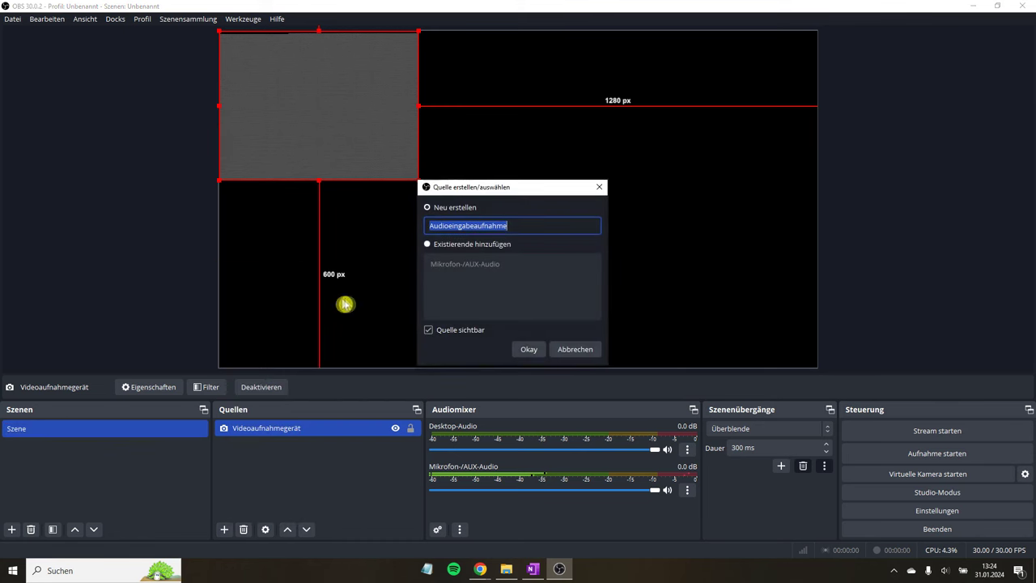
pyautogui.click(528, 349)
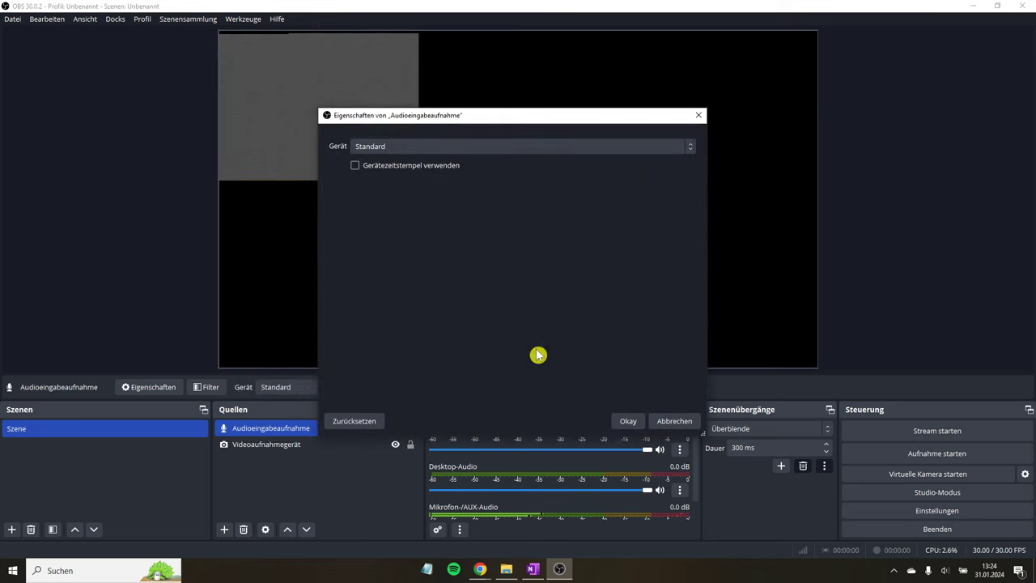
pyautogui.click(630, 149)
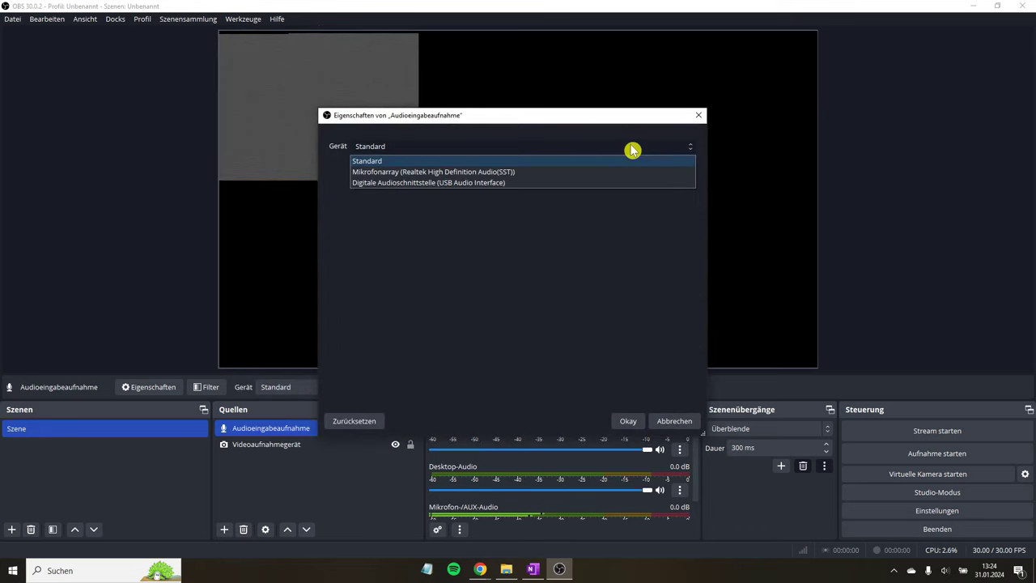
pyautogui.click(612, 183)
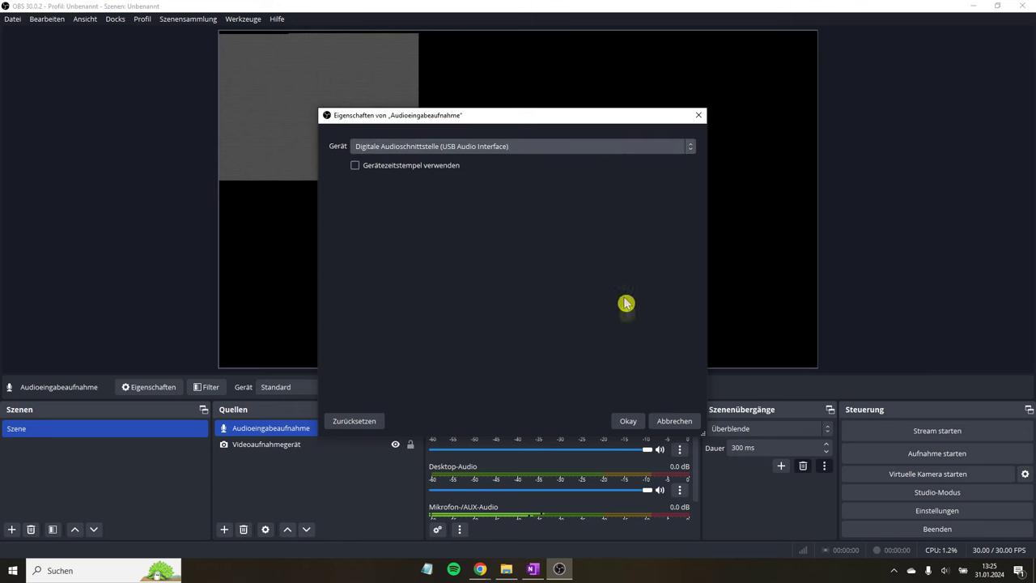
pyautogui.click(638, 424)
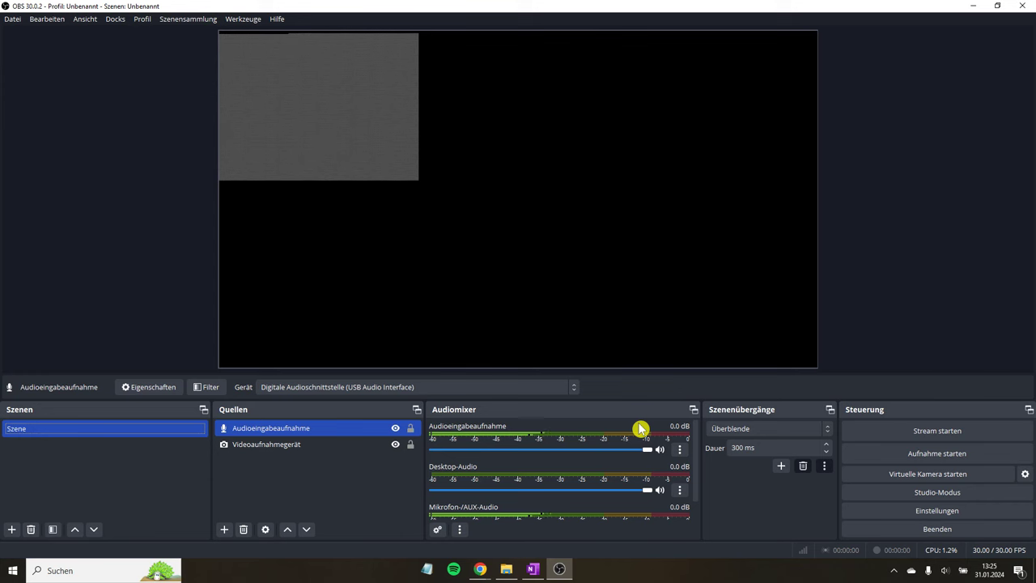
# Set the audio monitoring of Audioeingabeaufnahme to Monitor und Ausgabe in the advanced audio properties
pyautogui.click(682, 453)
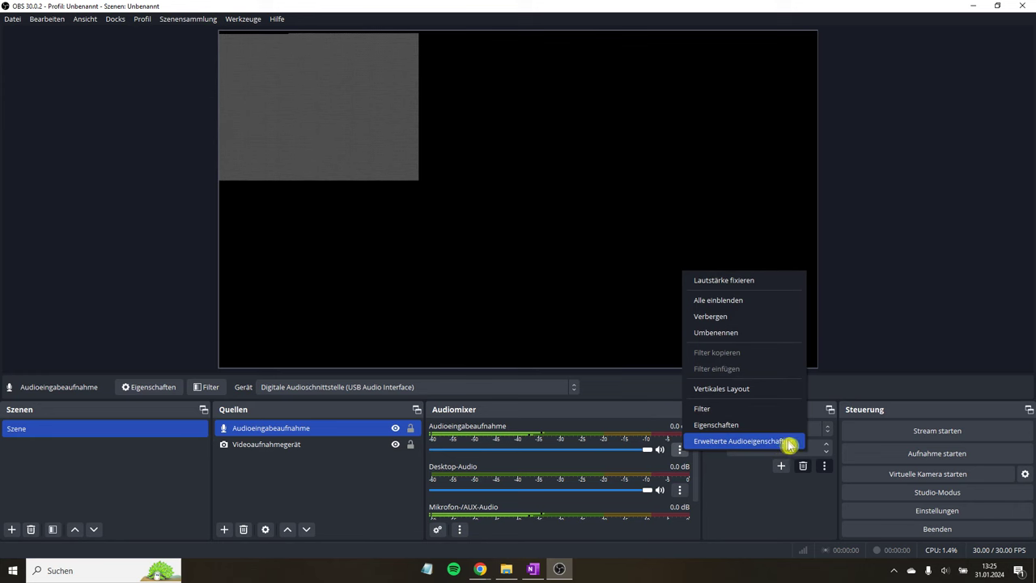
pyautogui.click(742, 441)
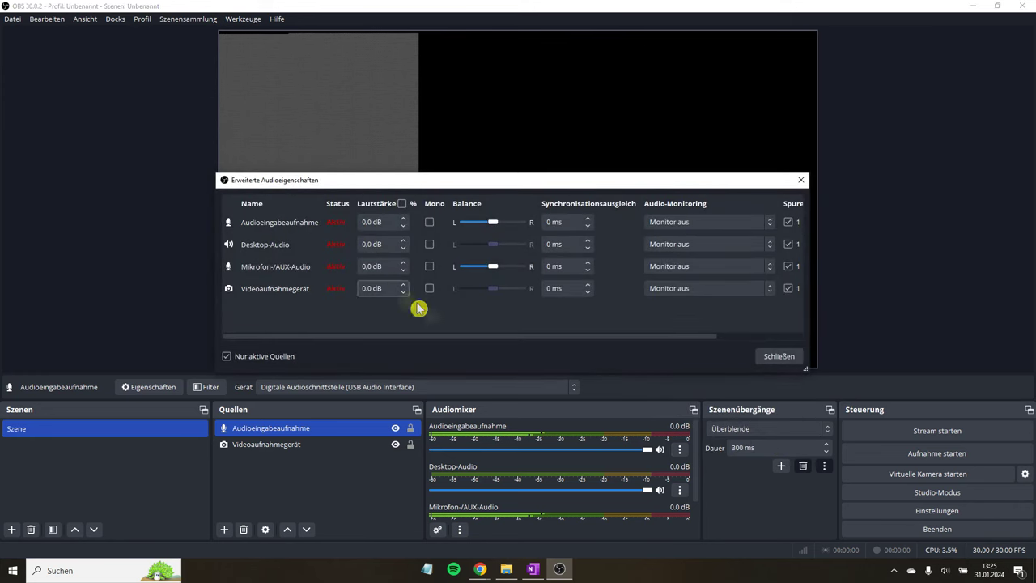
pyautogui.moveTo(481, 336); pyautogui.dragTo(555, 339)
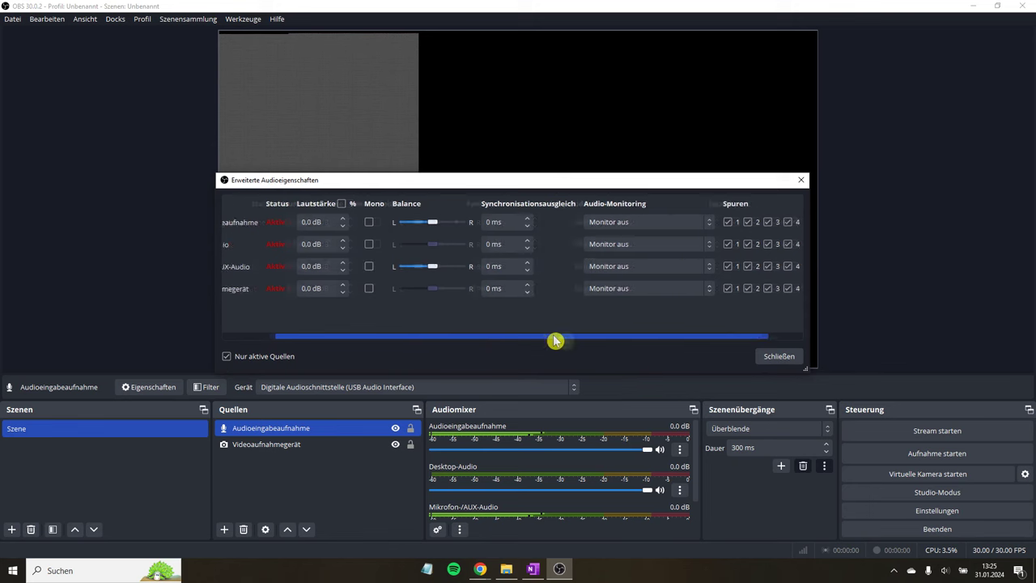
pyautogui.click(668, 225)
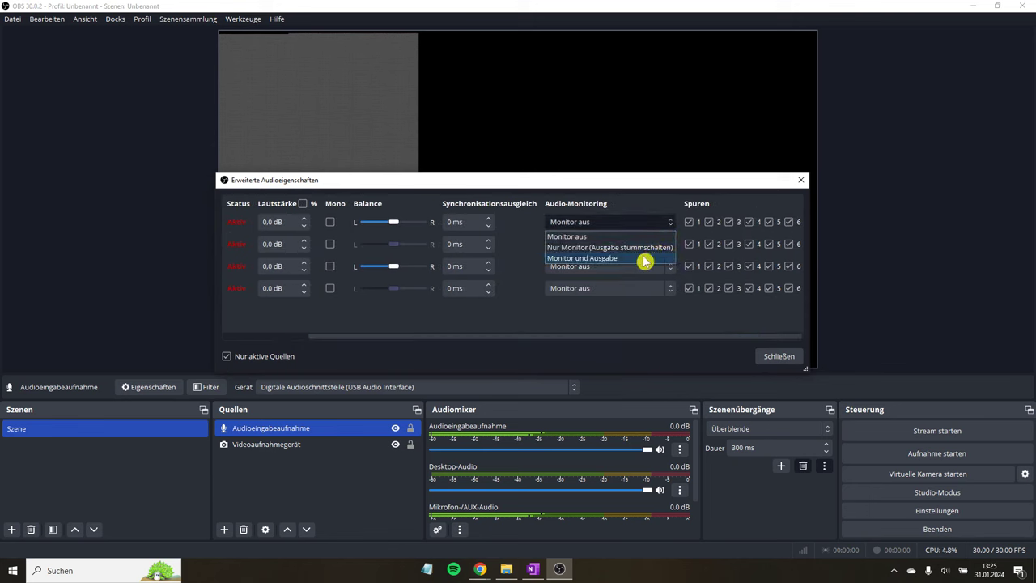
pyautogui.click(644, 259)
# Disable tracks 2 to 6 for Audioeingabeaufnahme, keeping only track 1
pyautogui.click(709, 221)
pyautogui.click(729, 223)
pyautogui.click(749, 222)
pyautogui.click(769, 222)
pyautogui.click(789, 222)
# Disable all six audio tracks for Desktop-Audio
pyautogui.click(789, 245)
pyautogui.click(769, 244)
pyautogui.click(750, 244)
pyautogui.click(729, 244)
pyautogui.click(708, 245)
pyautogui.click(688, 244)
# Disable all six audio tracks for Mikrofon-/AUX-Audio and close the advanced audio properties
pyautogui.click(689, 266)
pyautogui.click(709, 266)
pyautogui.click(750, 266)
pyautogui.click(789, 267)
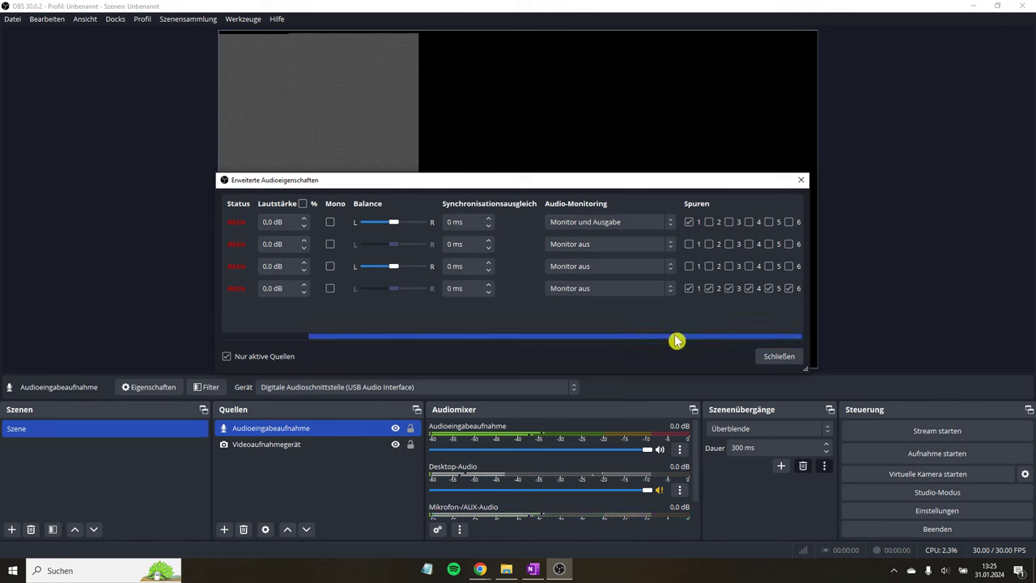
pyautogui.moveTo(676, 340); pyautogui.dragTo(564, 340)
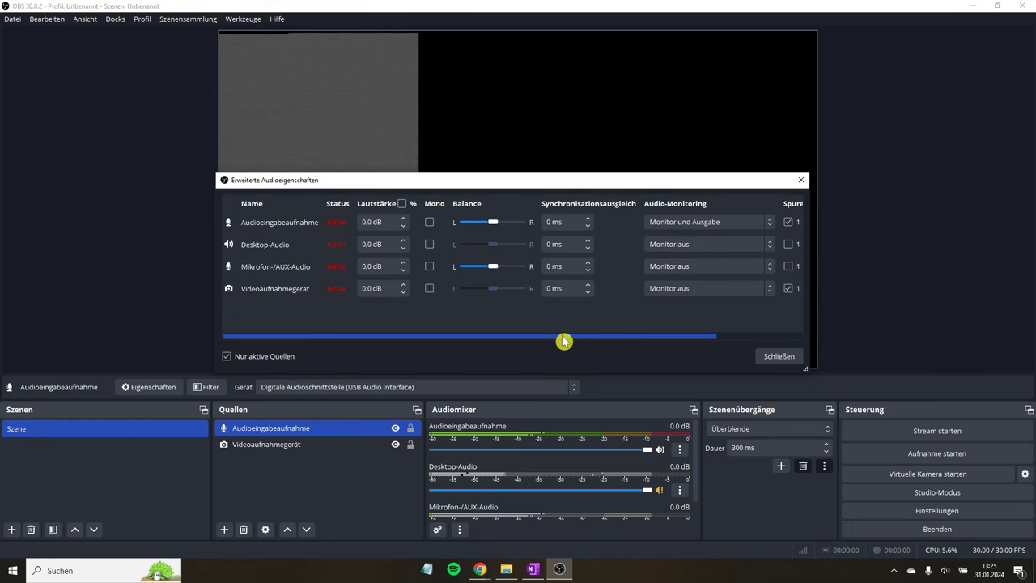
pyautogui.doubleClick(405, 218)
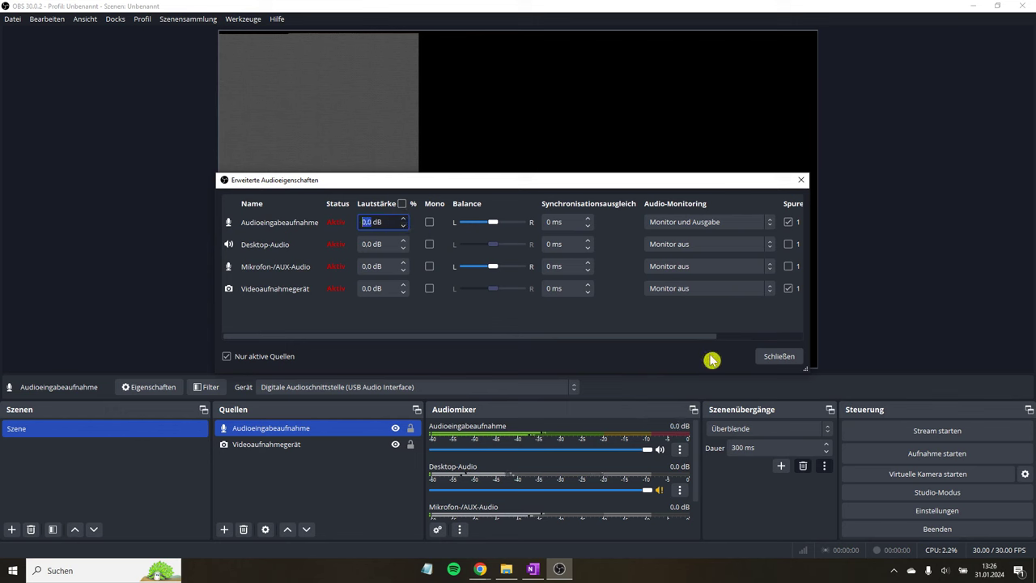
pyautogui.click(796, 362)
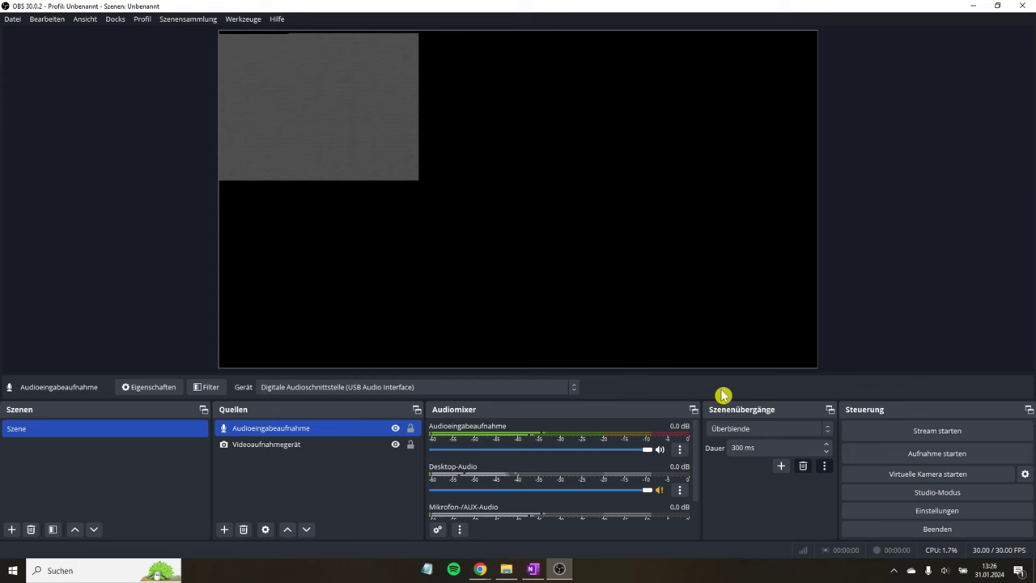
# In the output settings, set the recording format to MPEG-4 (.mp4) and its video encoder to Software (x264), and apply
pyautogui.click(13, 18)
pyautogui.click(46, 71)
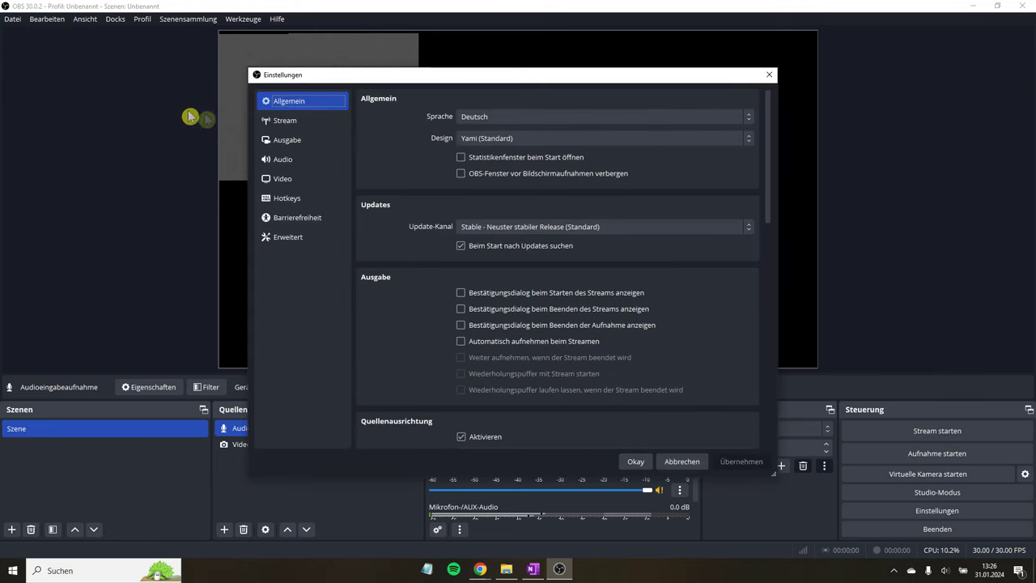
pyautogui.click(325, 142)
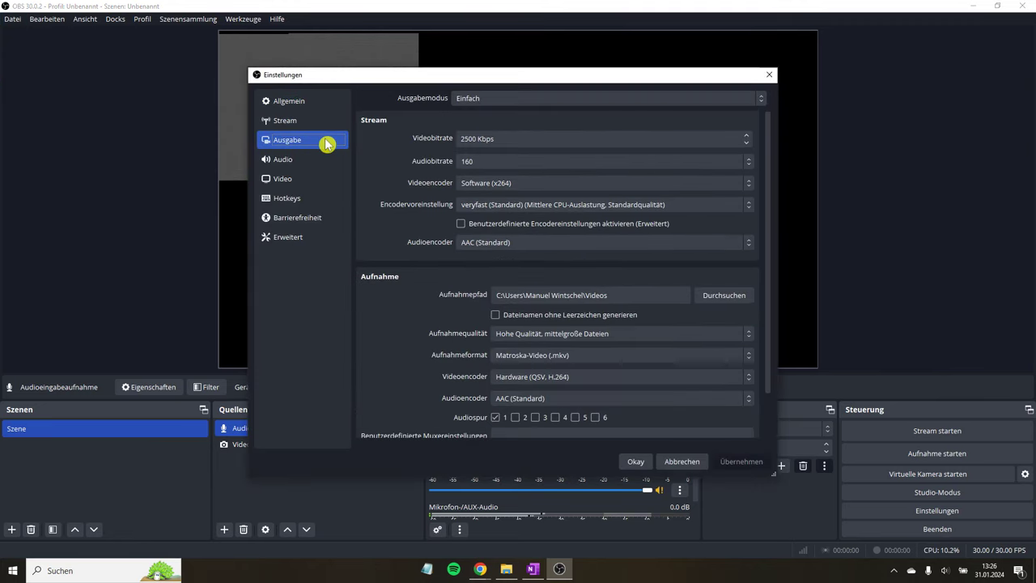
pyautogui.scroll(-1, 651, 315)
pyautogui.click(630, 321)
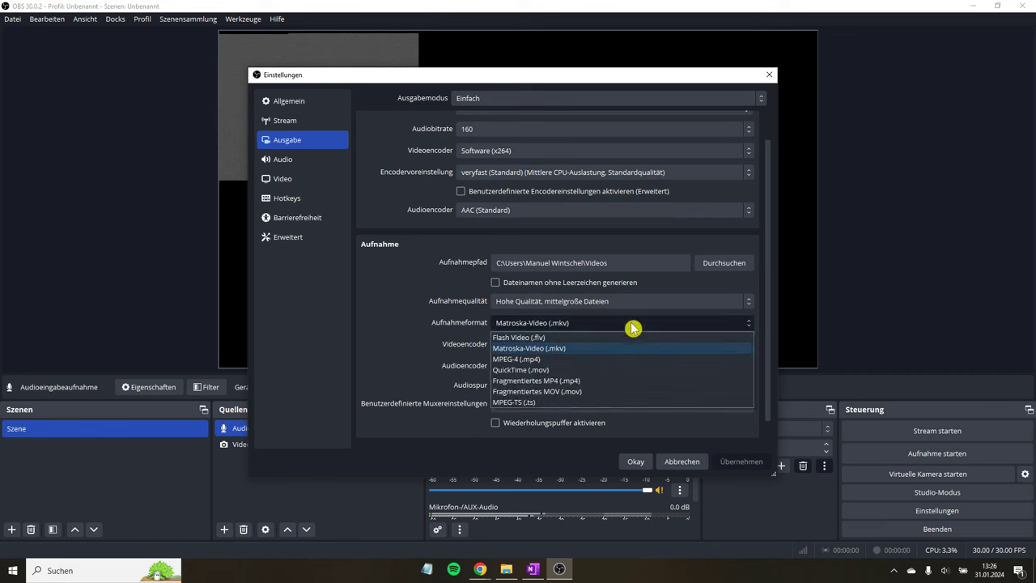
pyautogui.click(609, 361)
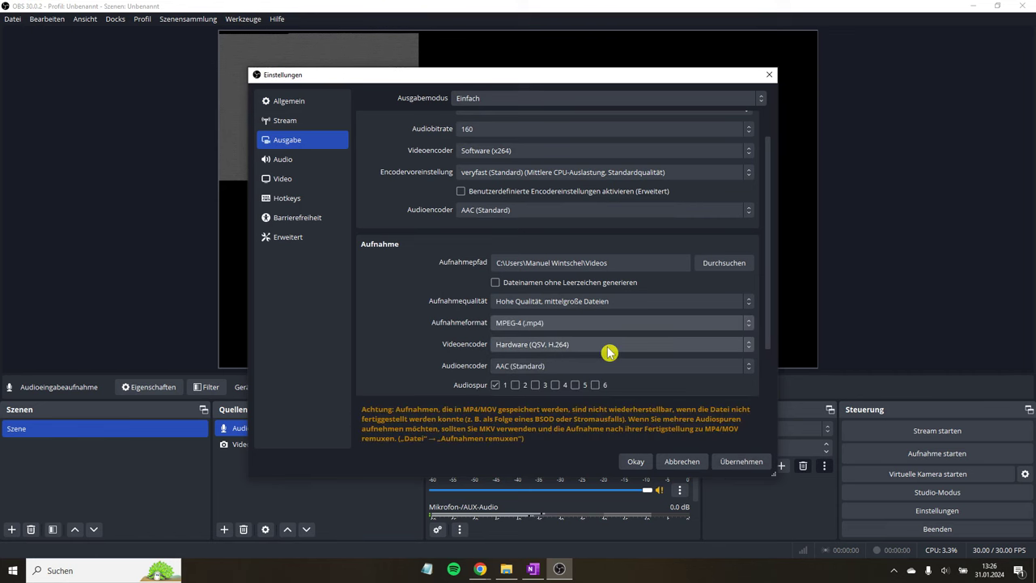
pyautogui.click(609, 352)
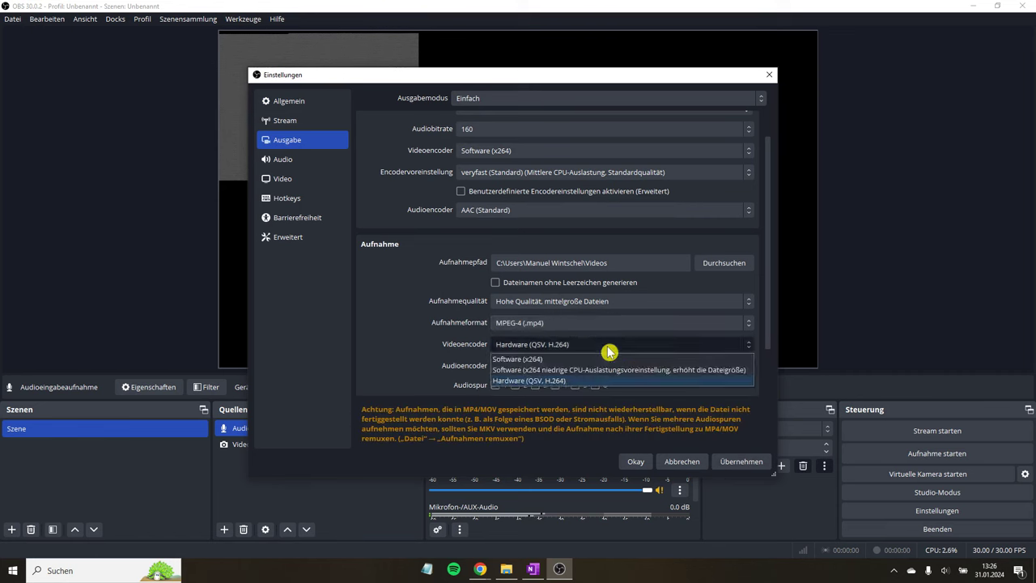
pyautogui.click(605, 359)
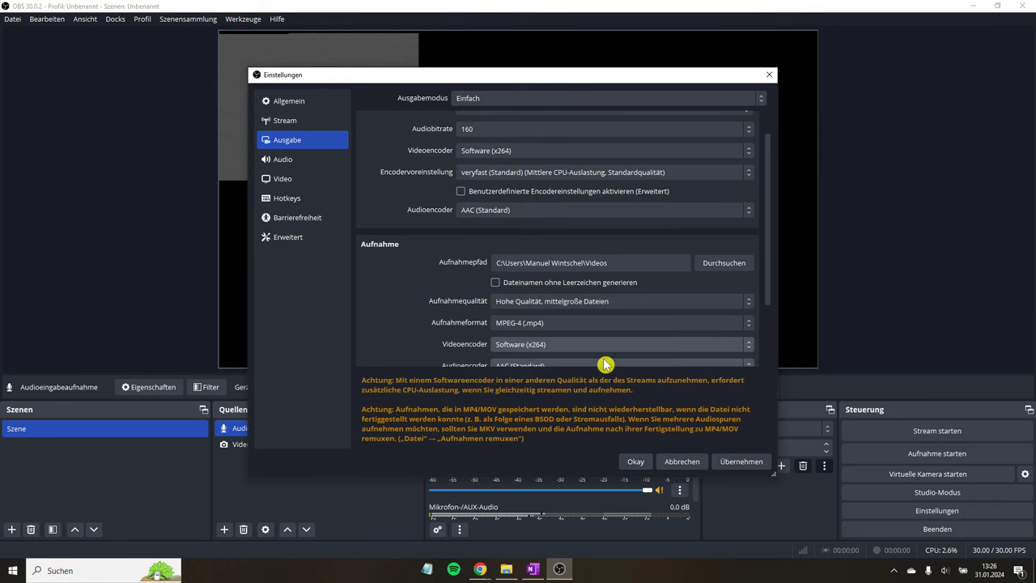
pyautogui.click(733, 463)
# Set both the base canvas resolution and the scaled output resolution to 720x576 in the video settings
pyautogui.click(301, 162)
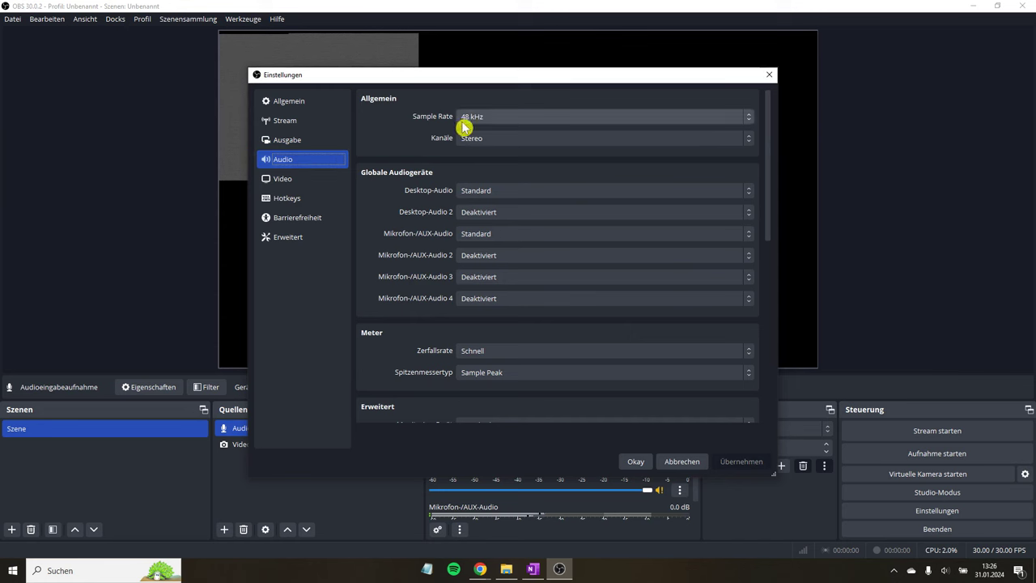
pyautogui.click(308, 181)
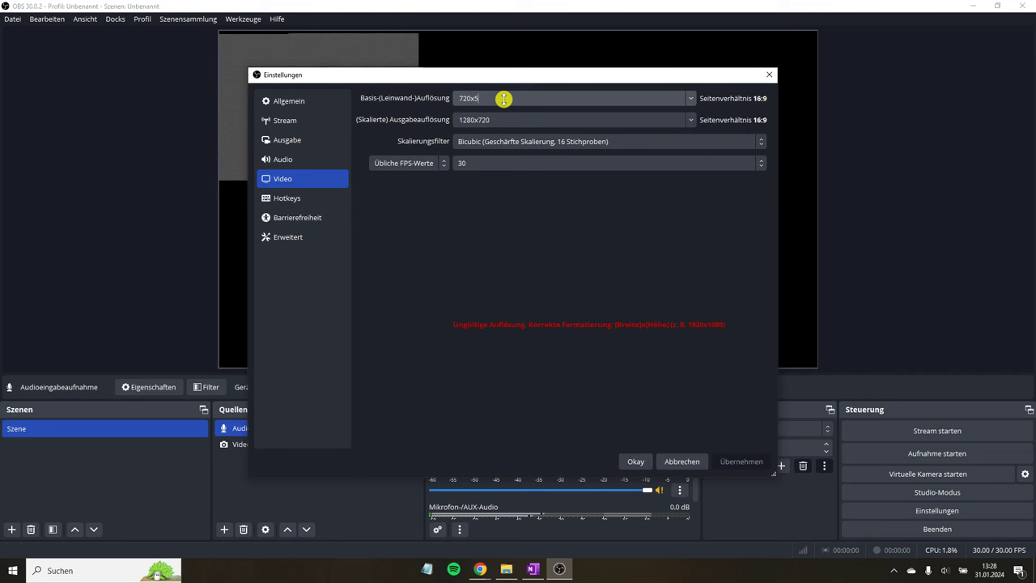
pyautogui.write('76')
pyautogui.click(504, 118)
pyautogui.write('7')
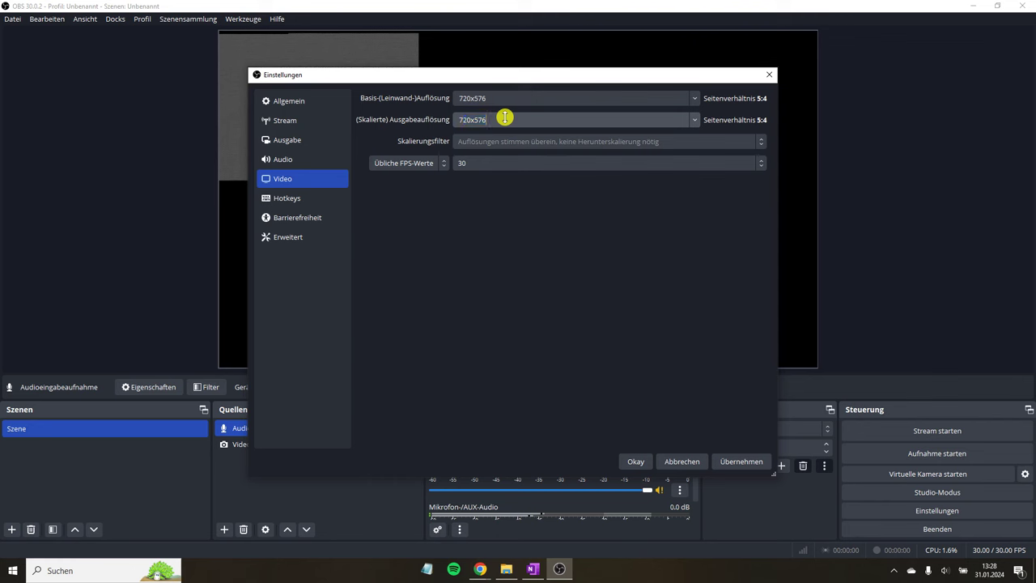
# Set the common FPS value to 25 PAL, apply the video settings and close the settings
pyautogui.click(459, 168)
pyautogui.click(603, 164)
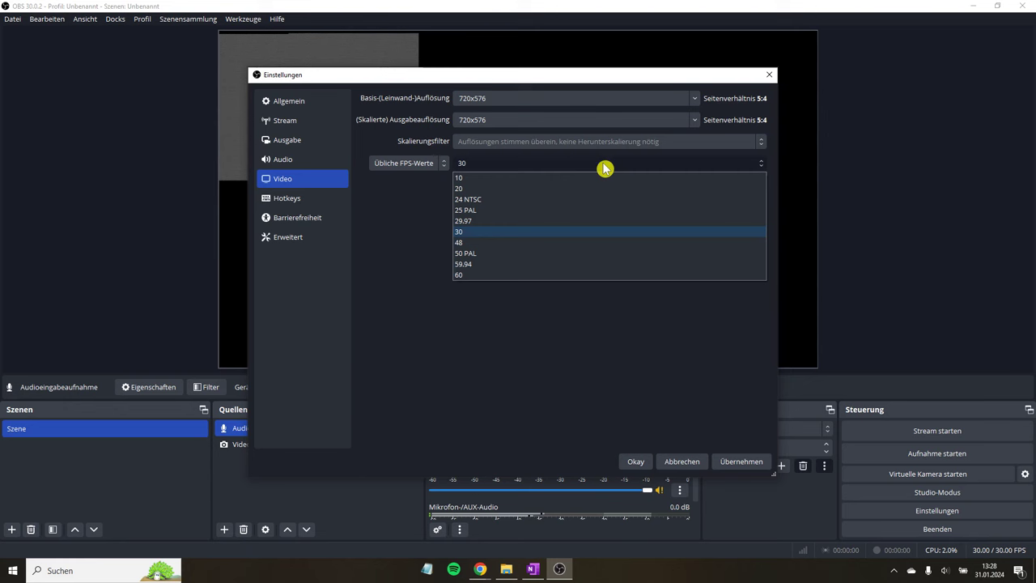
pyautogui.click(581, 212)
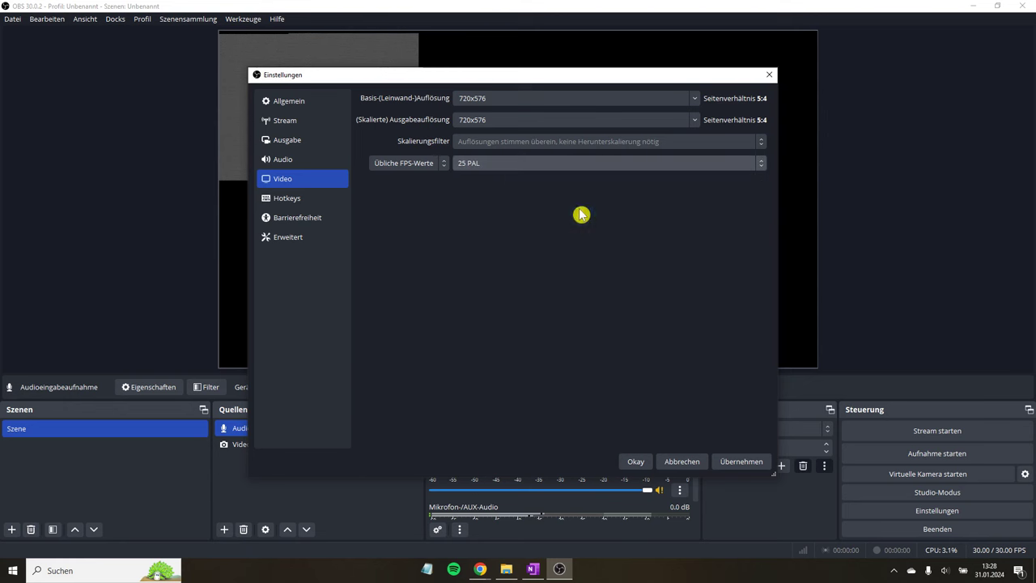
pyautogui.click(752, 462)
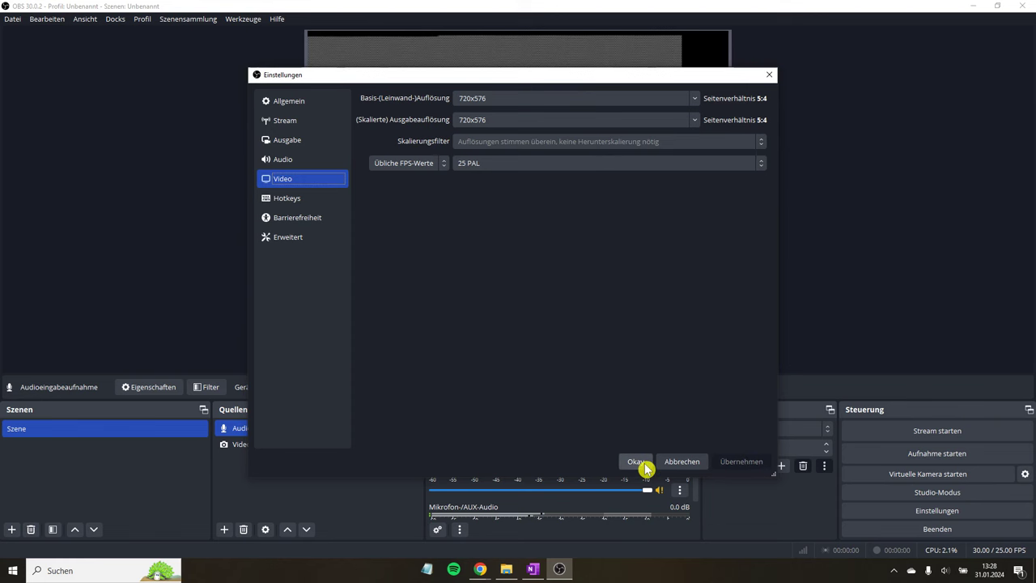
pyautogui.click(636, 461)
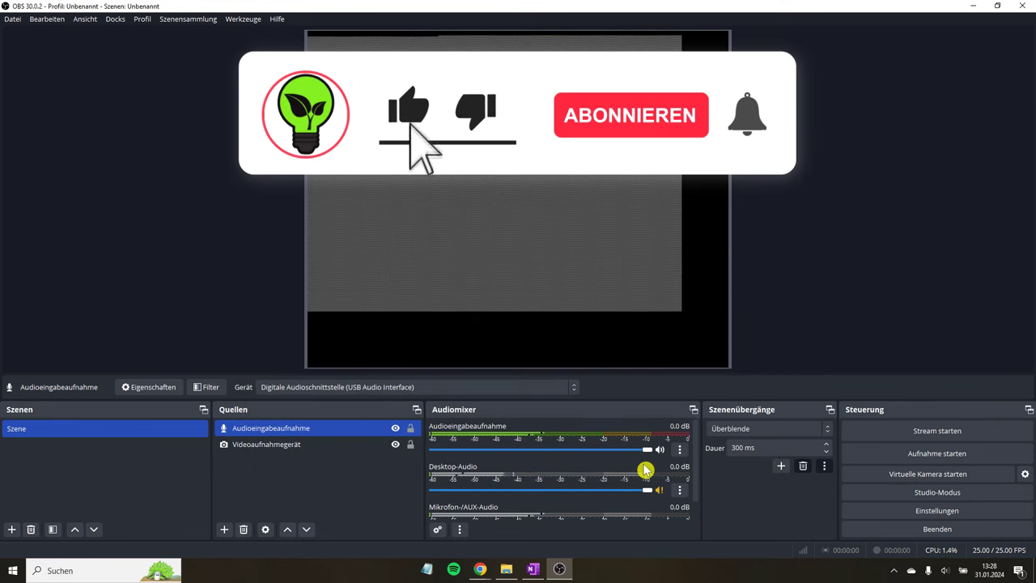
# In the Videoaufnahmegerät source's properties, set the resolution/FPS type to Benutzerdefiniert and the resolution to 720x576
pyautogui.keyDown('ctrl'); pyautogui.click(377, 446); pyautogui.keyUp('ctrl')
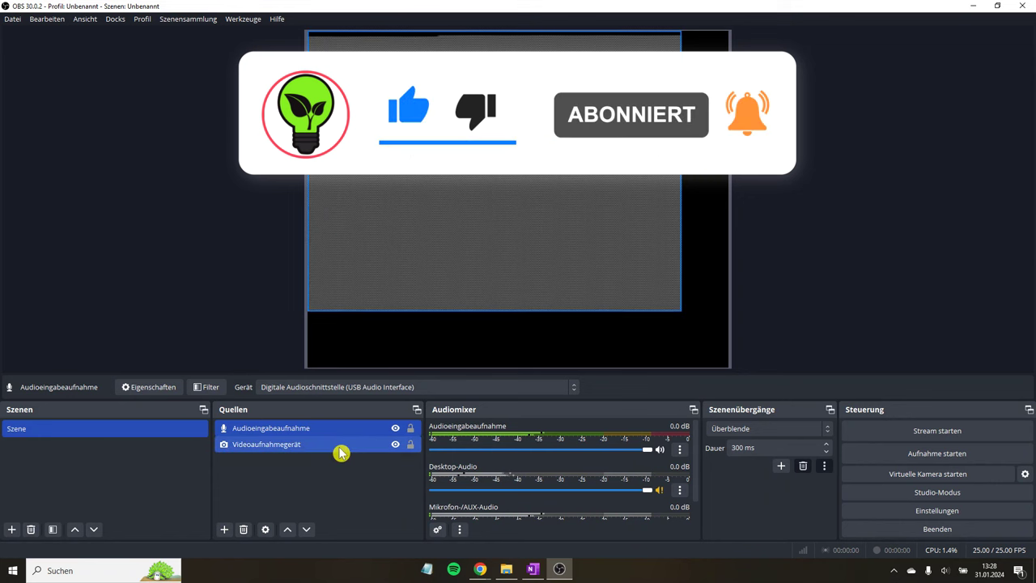
pyautogui.doubleClick(340, 447)
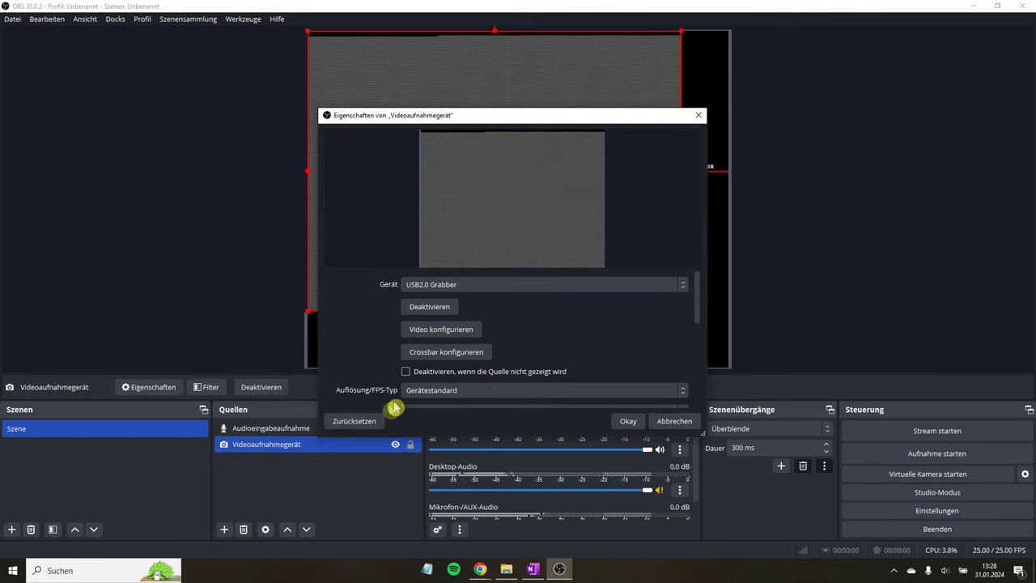
pyautogui.scroll(-2, 548, 342)
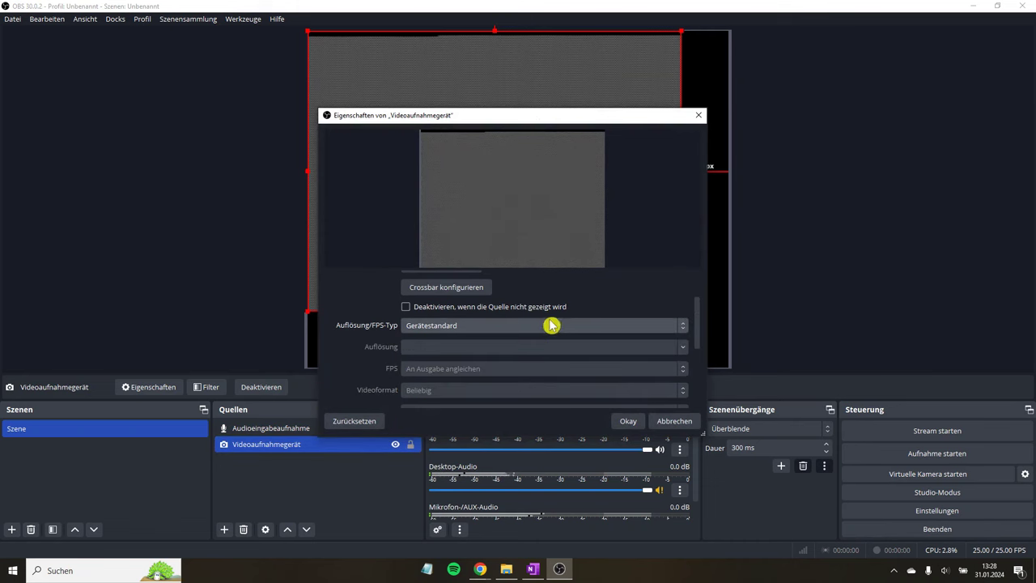
pyautogui.click(548, 326)
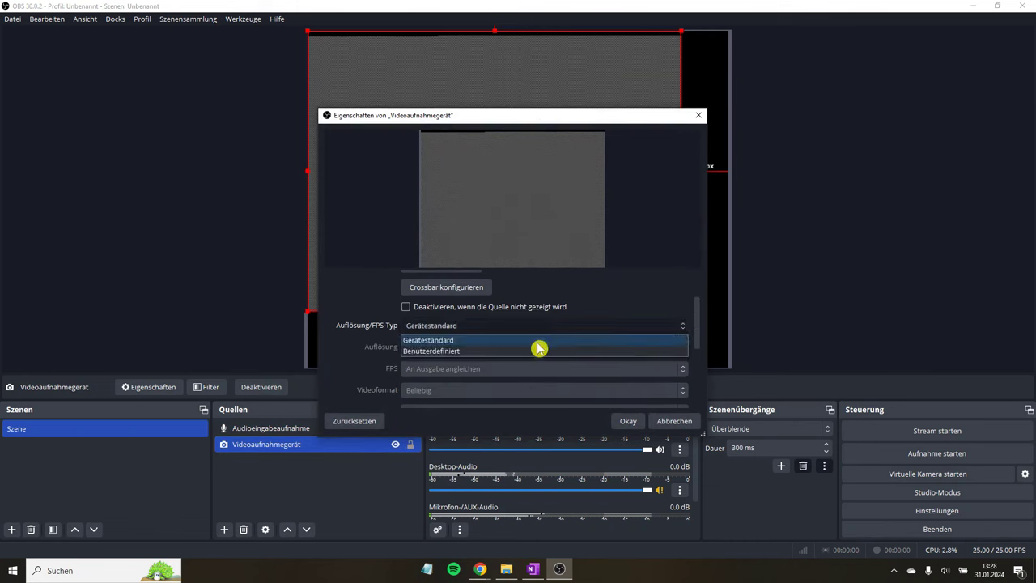
pyautogui.click(531, 350)
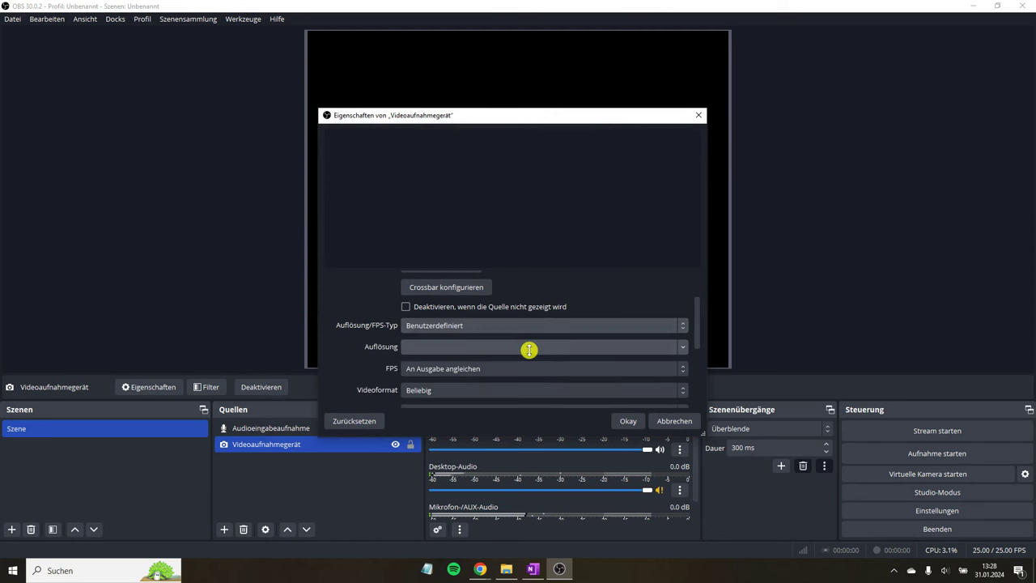
pyautogui.click(529, 349)
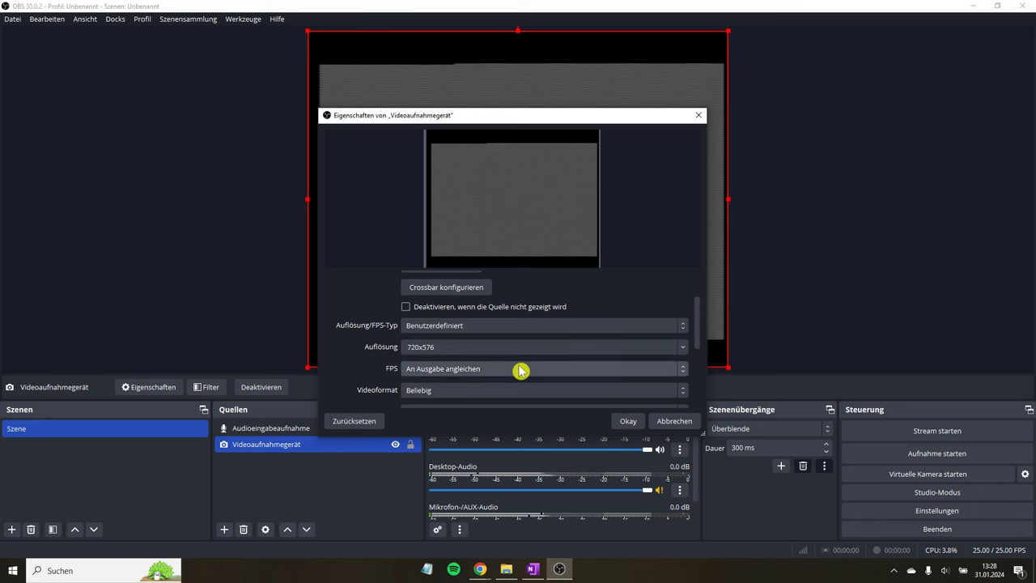
# Set the video capture source's FPS to 25 and accept its properties
pyautogui.click(520, 370)
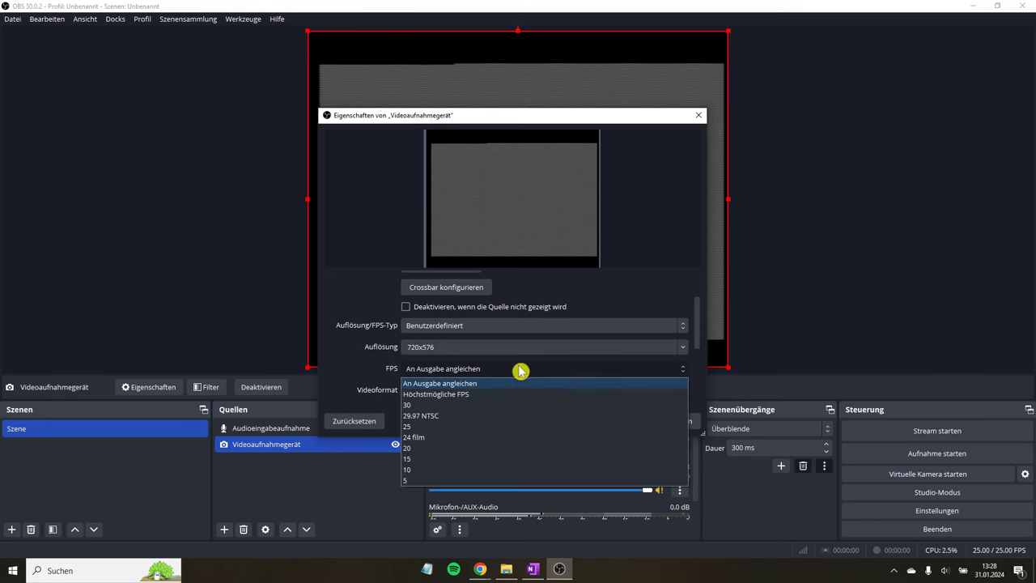
pyautogui.click(501, 428)
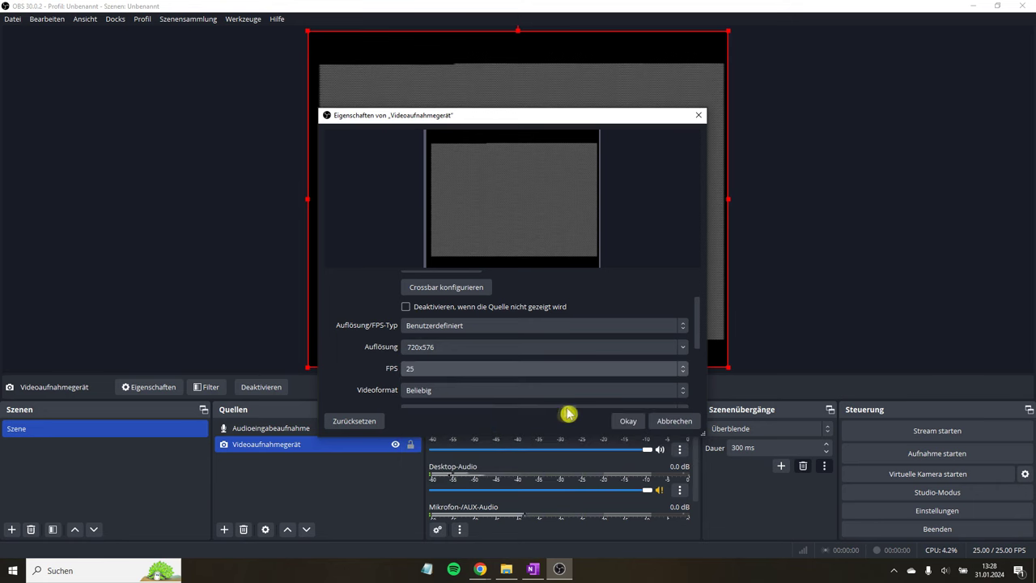
pyautogui.click(634, 422)
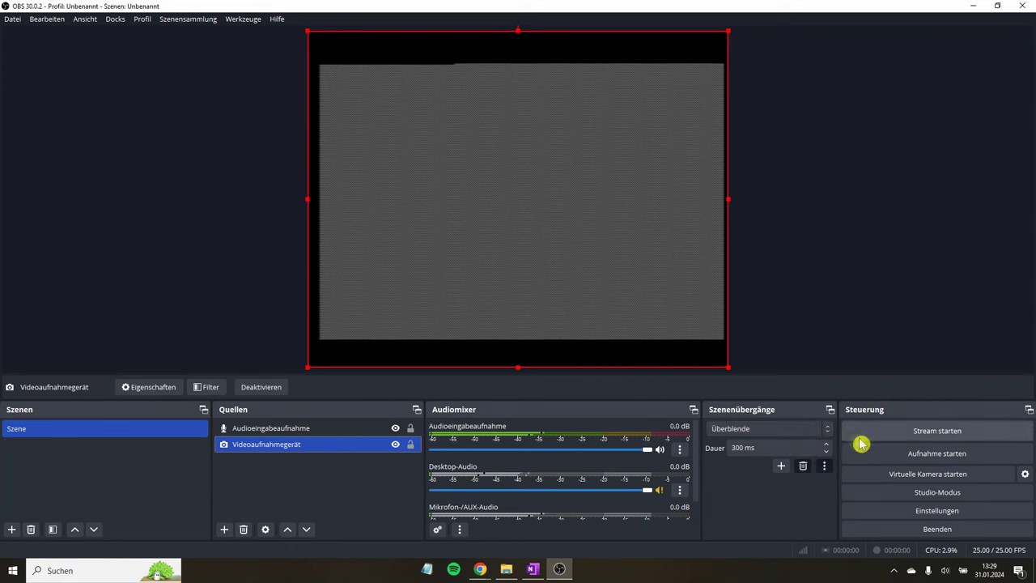
# Record the video playing through the grabber for about 1 minute 39 seconds, and end the recording
pyautogui.click(877, 456)
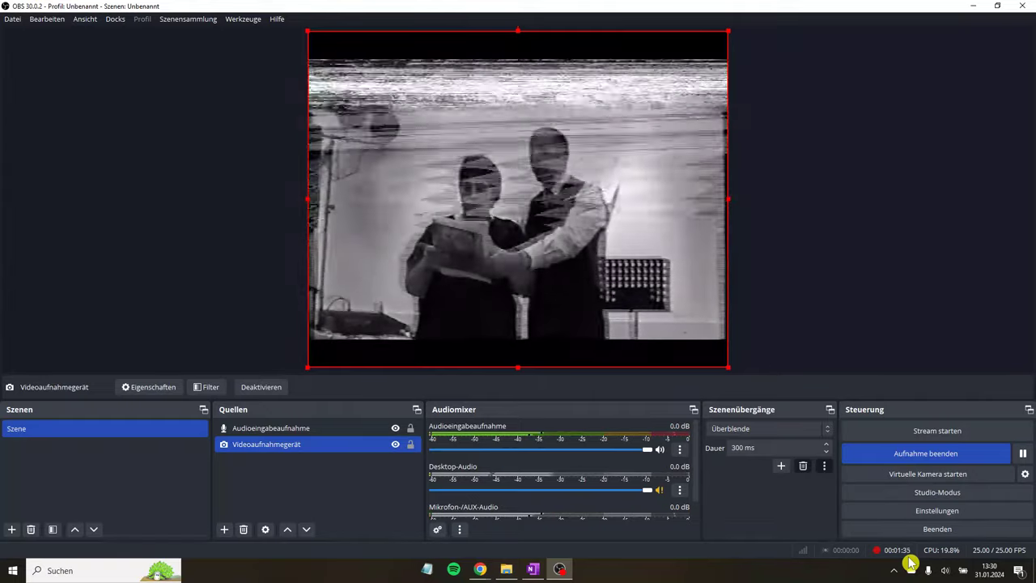
pyautogui.click(980, 458)
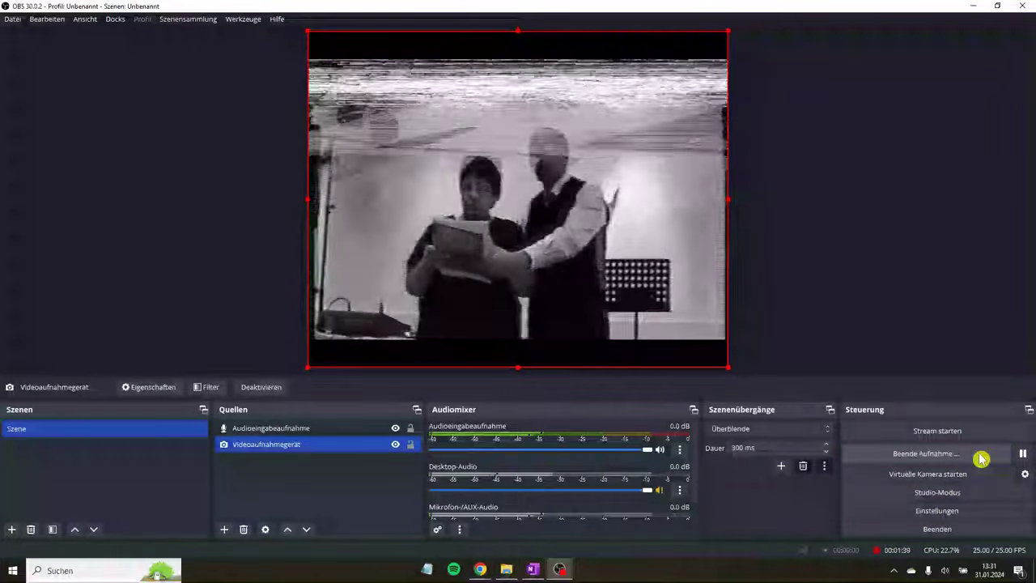
pyautogui.click(13, 18)
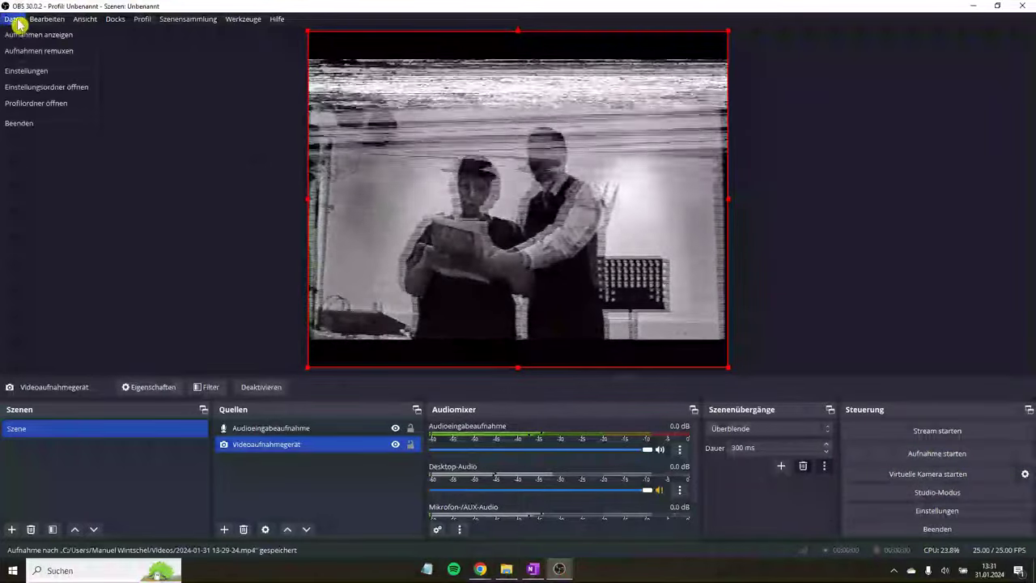
pyautogui.click(22, 35)
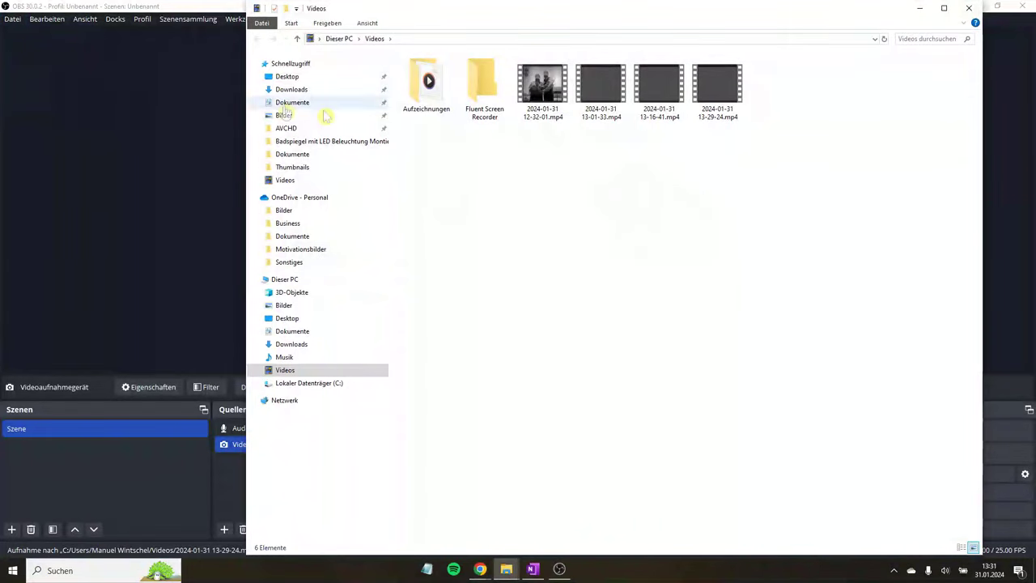
pyautogui.doubleClick(725, 108)
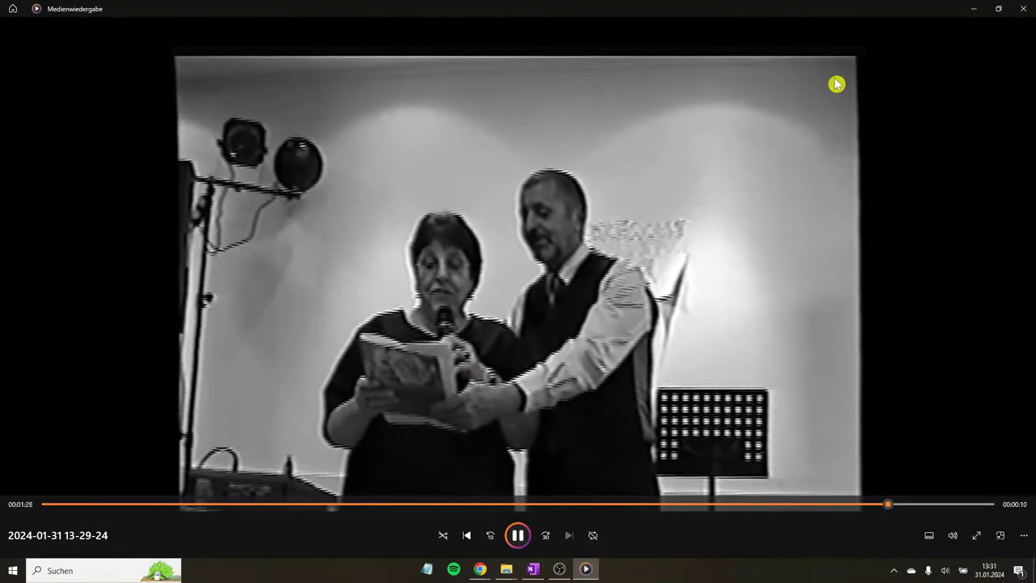
pyautogui.click(518, 537)
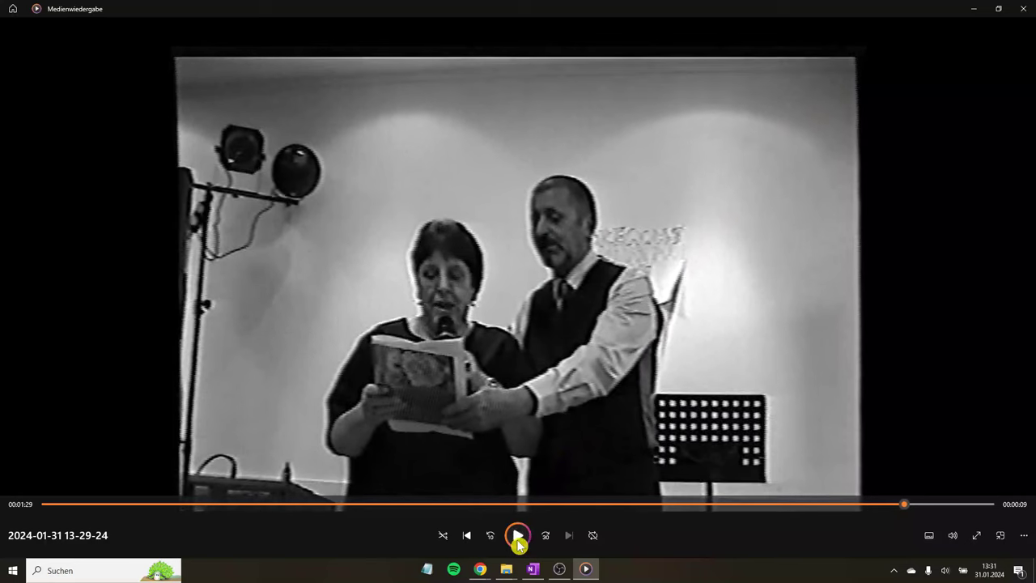